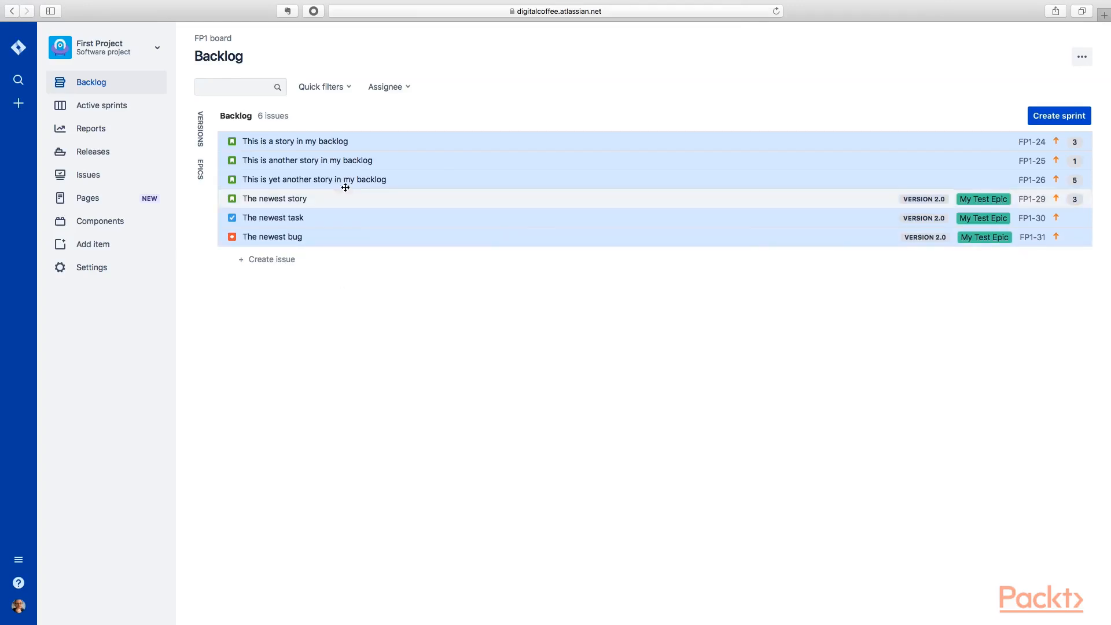
Open the details of "This is a story in my backlog" and examine the backlog's assignee and quick filter options.
left_click_drag(424, 182, 407, 165)
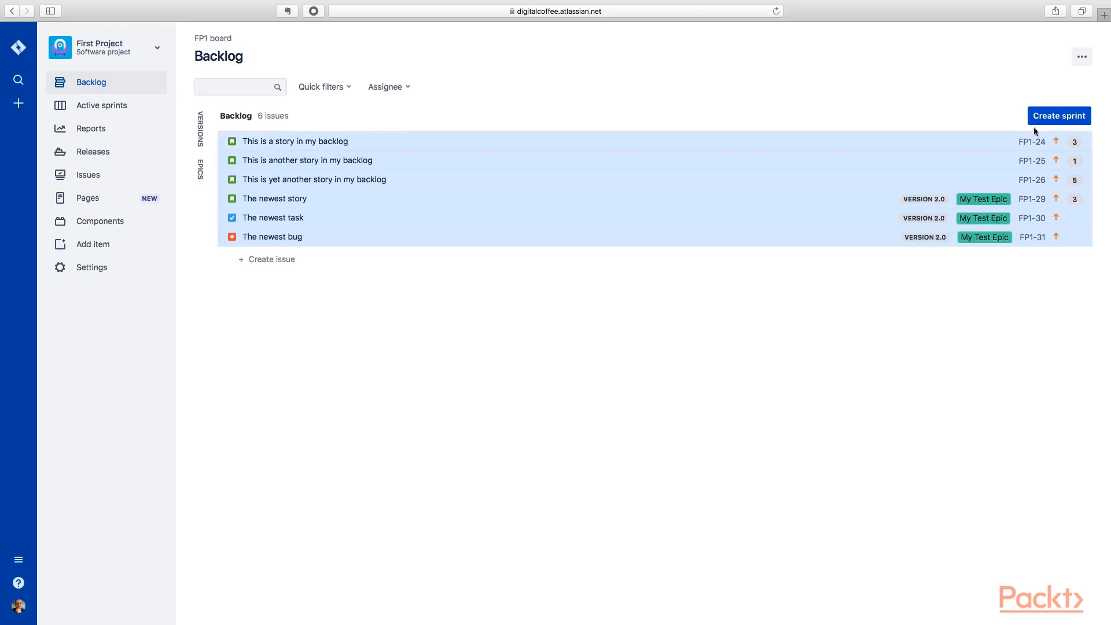
left_click(419, 141)
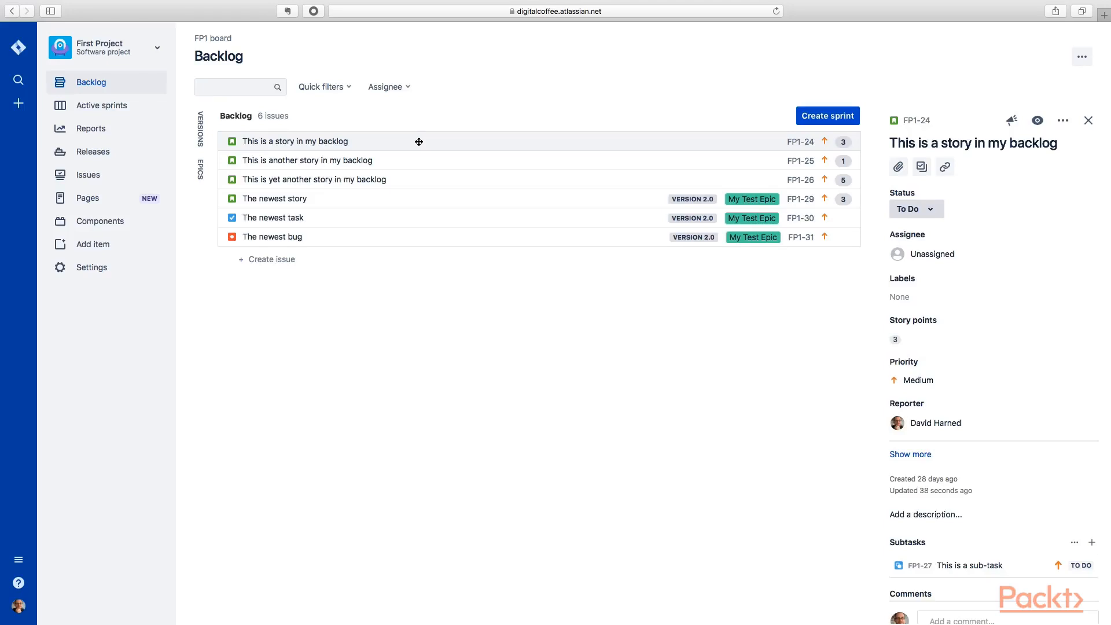
left_click(388, 87)
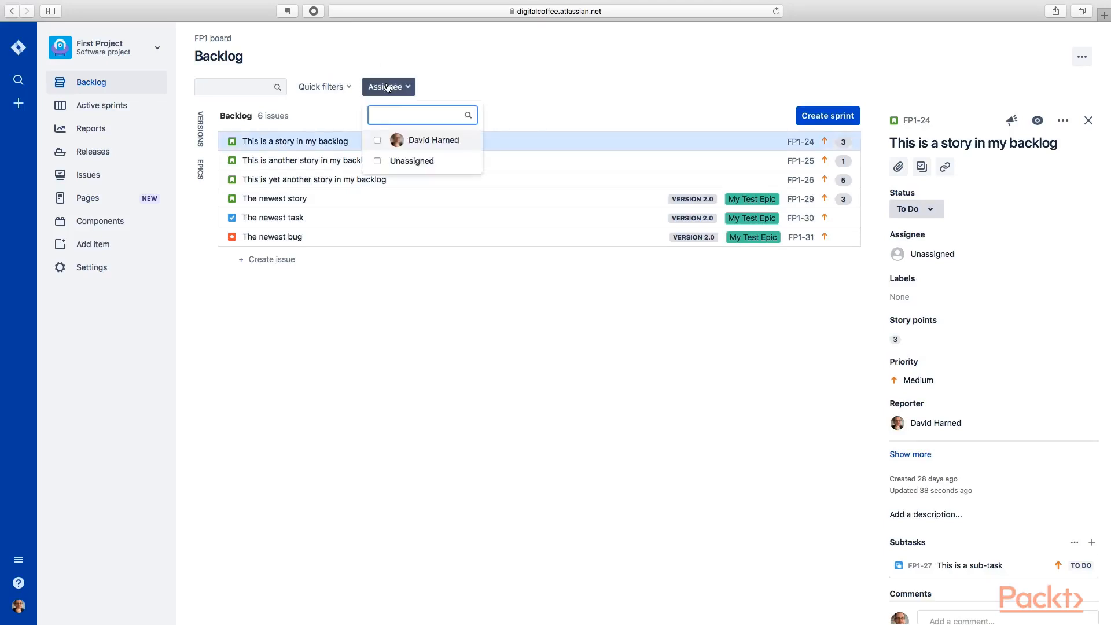
left_click(324, 87)
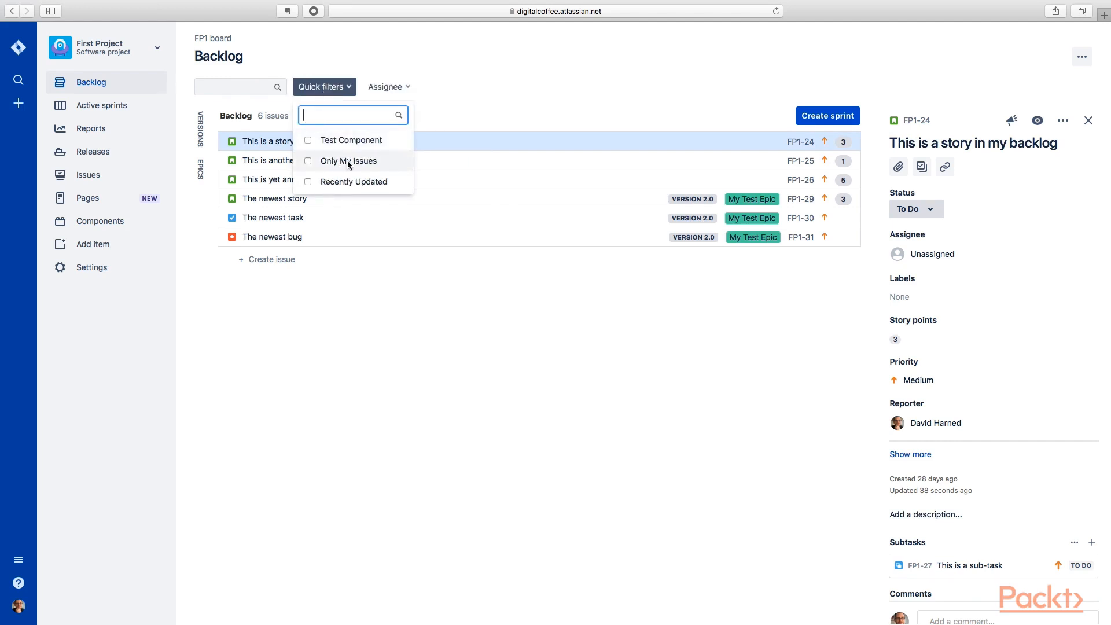
left_click(388, 87)
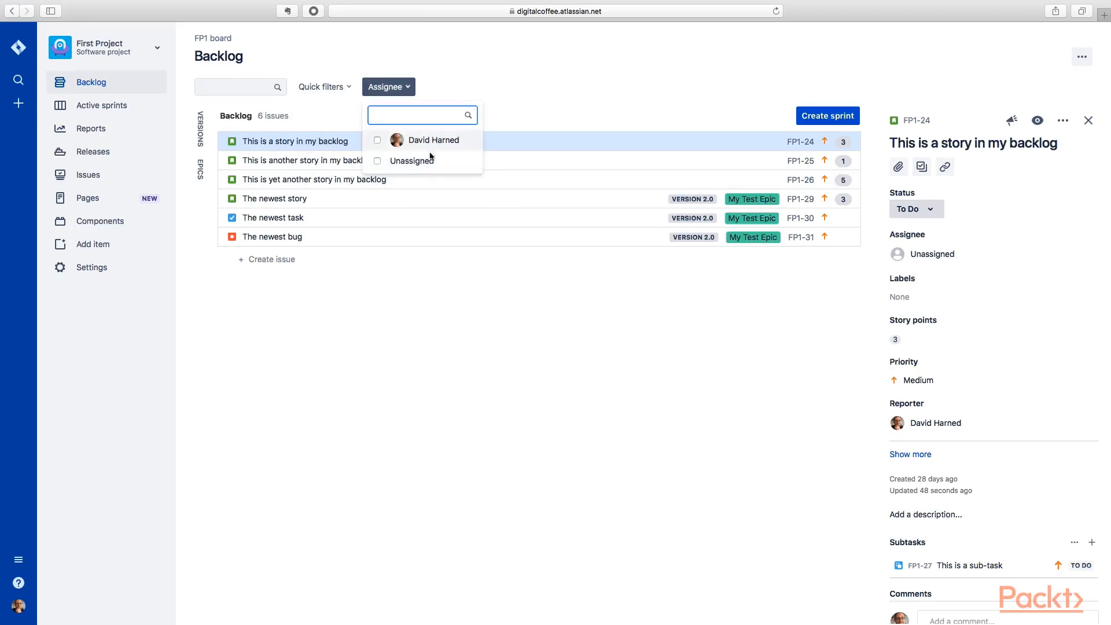
left_click(435, 309)
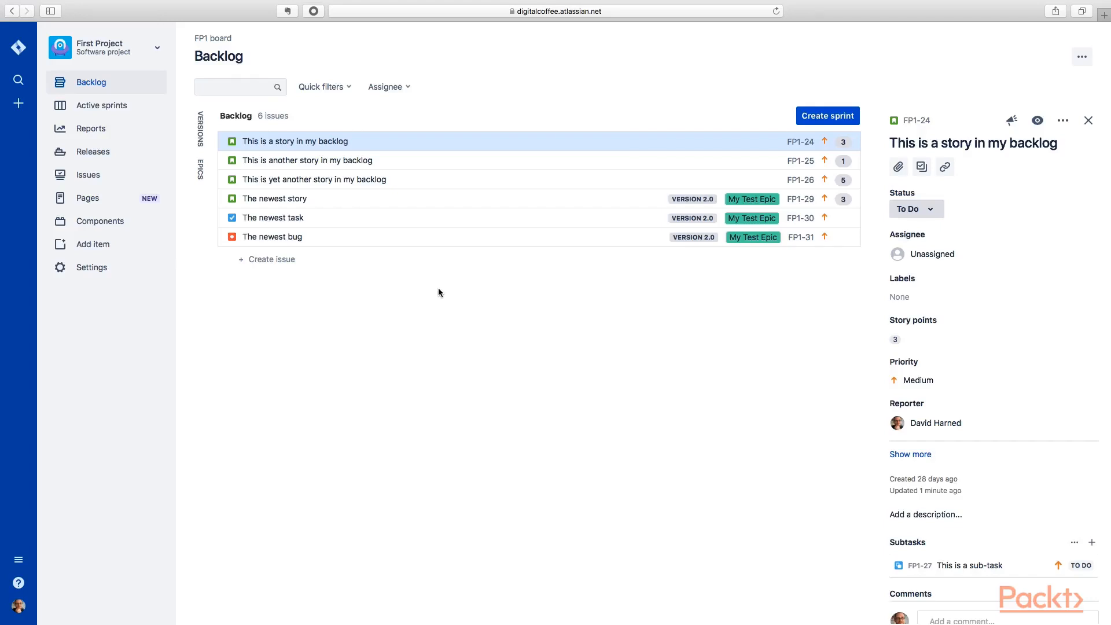
Create a sprint from the backlog, name it "Ready" and set its goal to "Work that is fully refined".
left_click(819, 117)
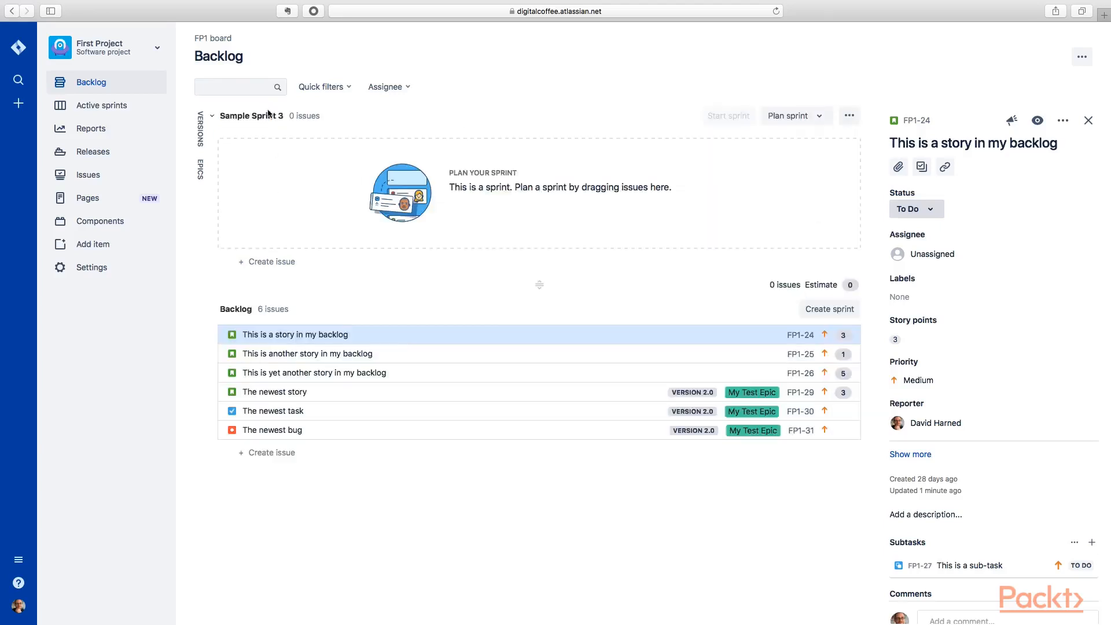
left_click(850, 117)
left_click(777, 145)
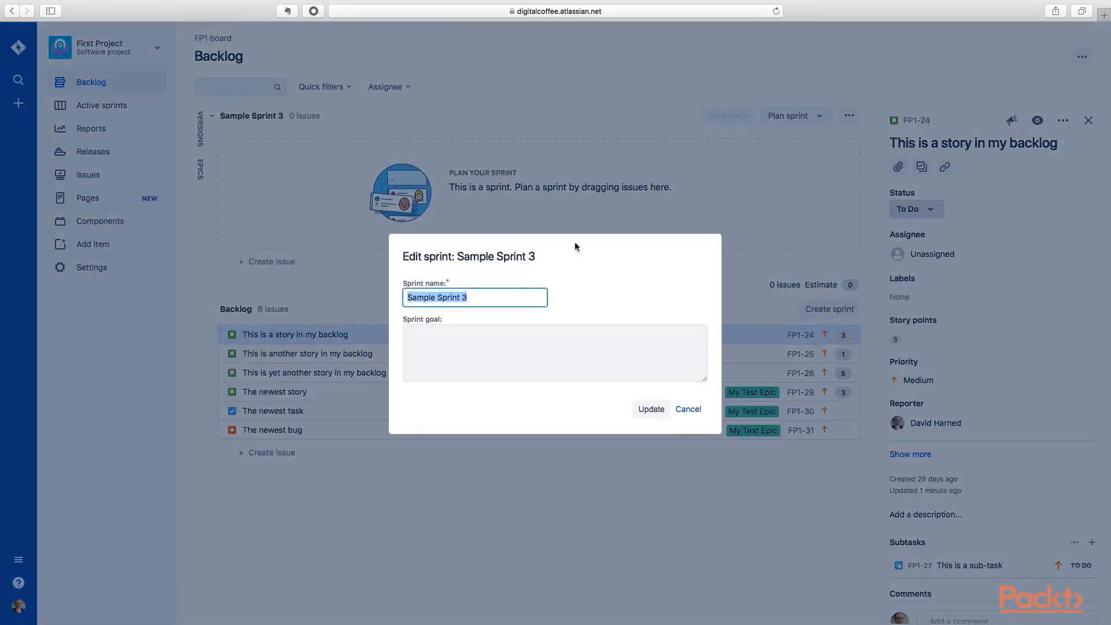
left_click(465, 300)
left_click_drag(466, 299, 377, 297)
type("Ready")
left_click(454, 346)
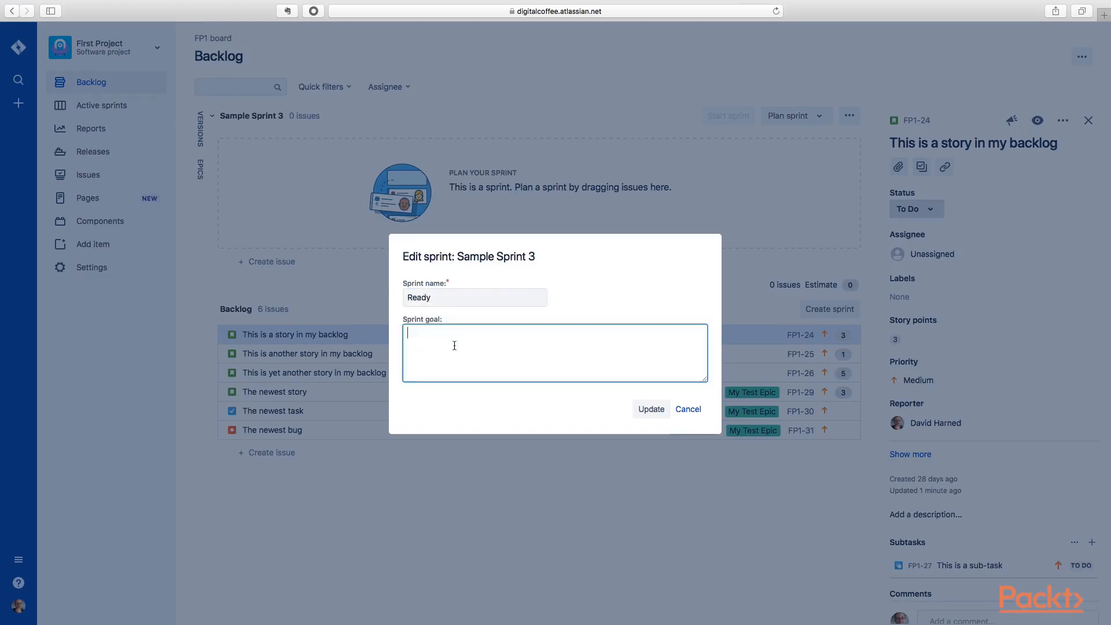
type("Work that is fully refined")
left_click(651, 408)
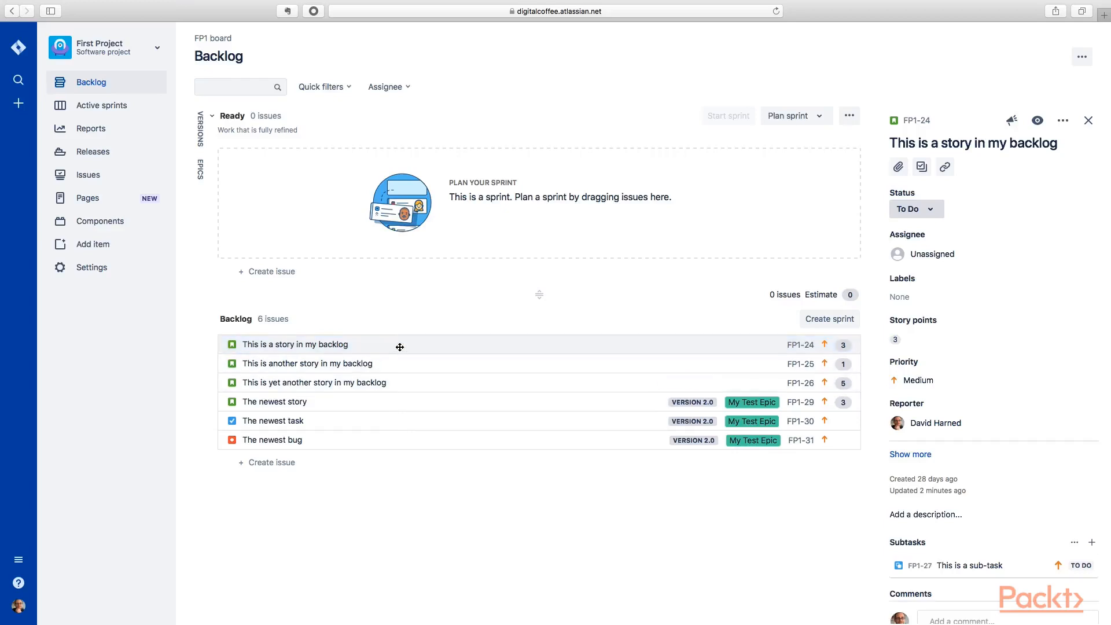
Move the three "story in my backlog" issues, FP1-24, FP1-25 and FP1-26, from the backlog into the Ready sprint.
left_click_drag(398, 346, 405, 173)
left_click_drag(391, 270, 399, 191)
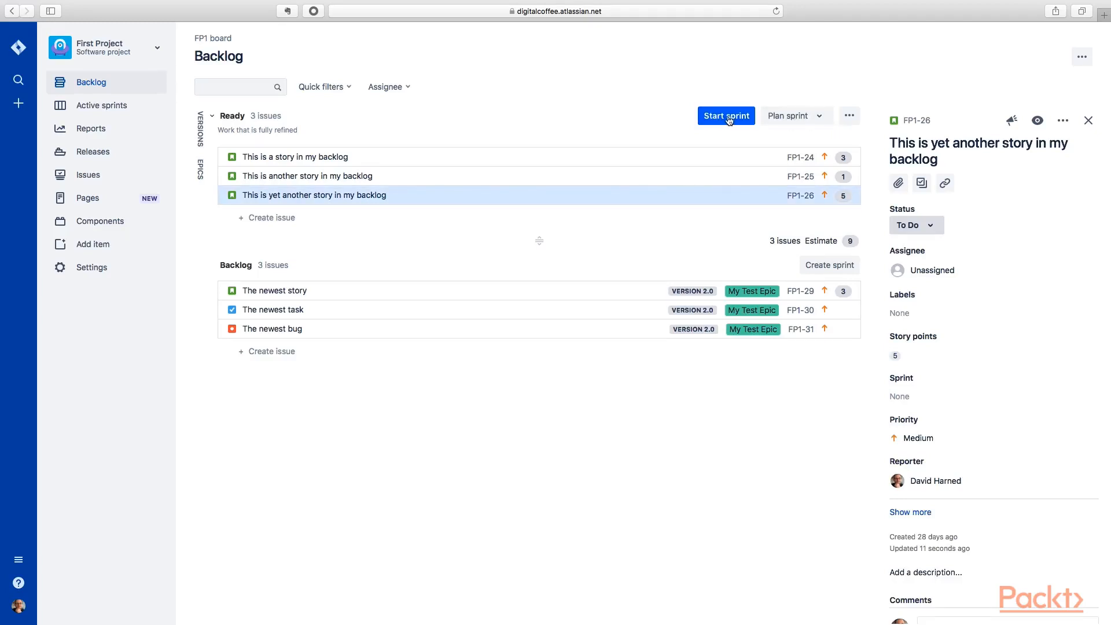
Create a second sprint, name it "FP1 Sprint 1" and set its goal to "This is my first sprint".
left_click(838, 267)
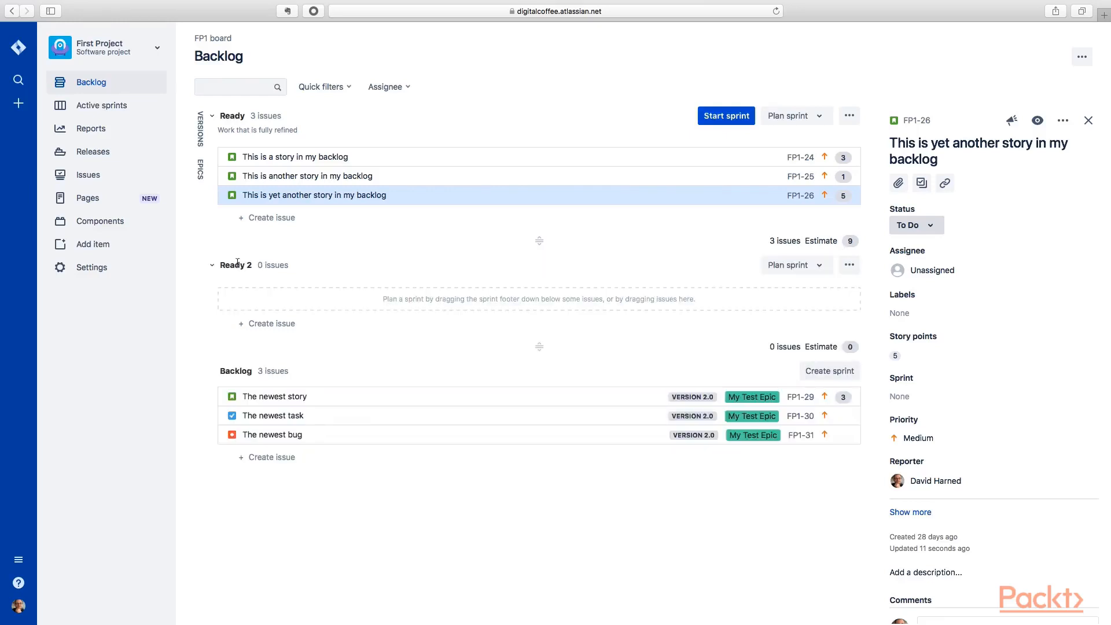
double_click(248, 264)
left_click(849, 265)
left_click(779, 314)
left_click_drag(442, 299, 372, 294)
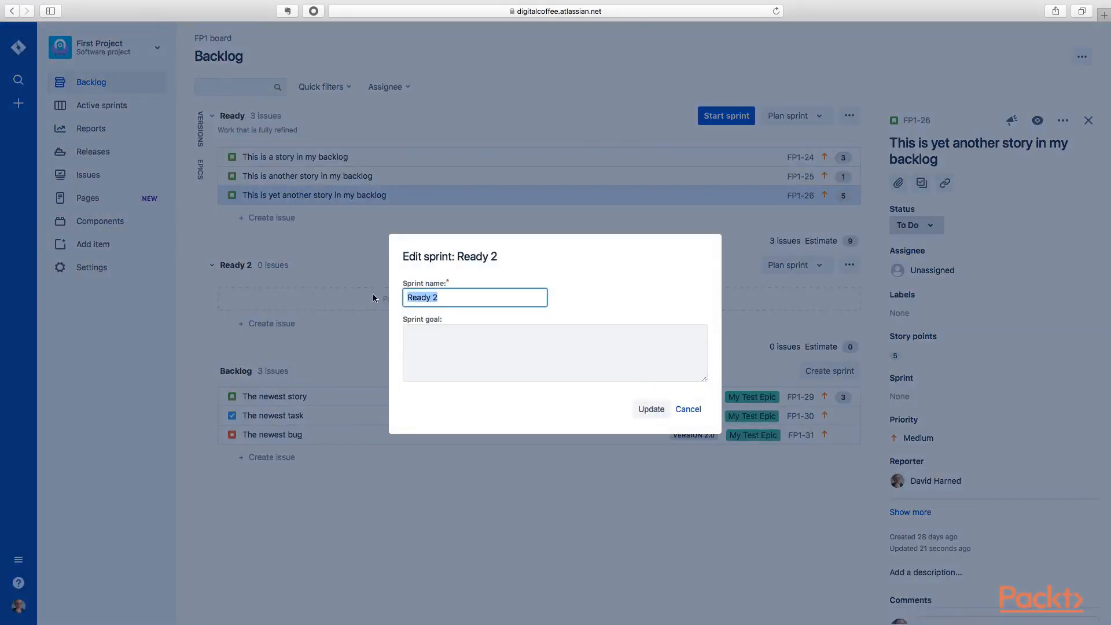
type("FP1 Sprint 1")
left_click(414, 339)
type("Ti")
key("BackSpace")
type("his is my first sprint")
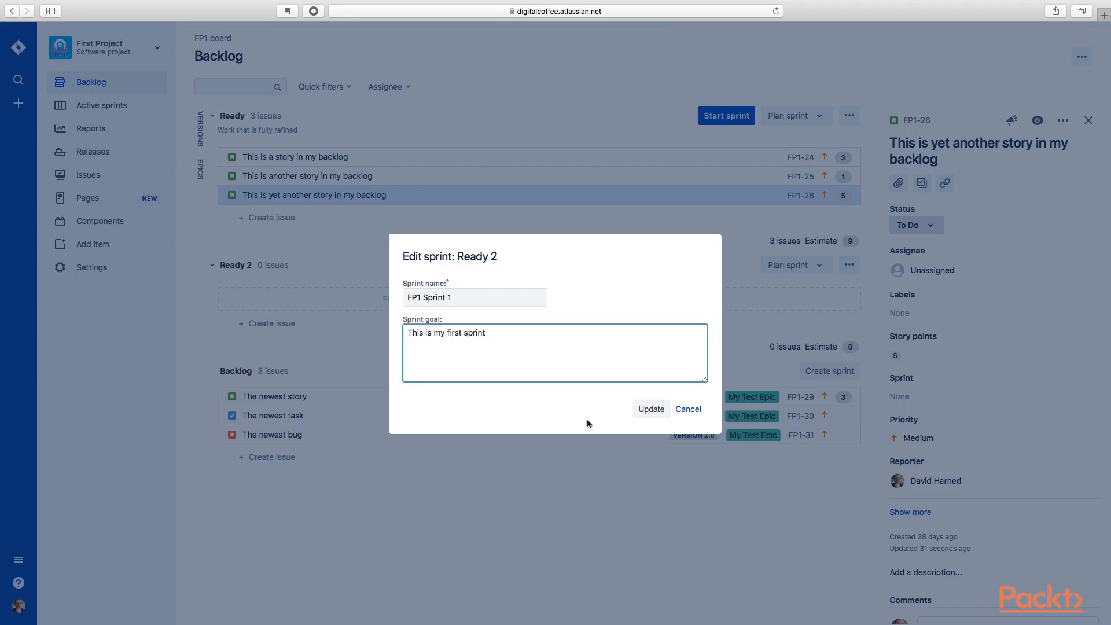
left_click(651, 409)
Move FP1 Sprint 1 up so it sits above the Ready sprint.
left_click(814, 267)
left_click(670, 263)
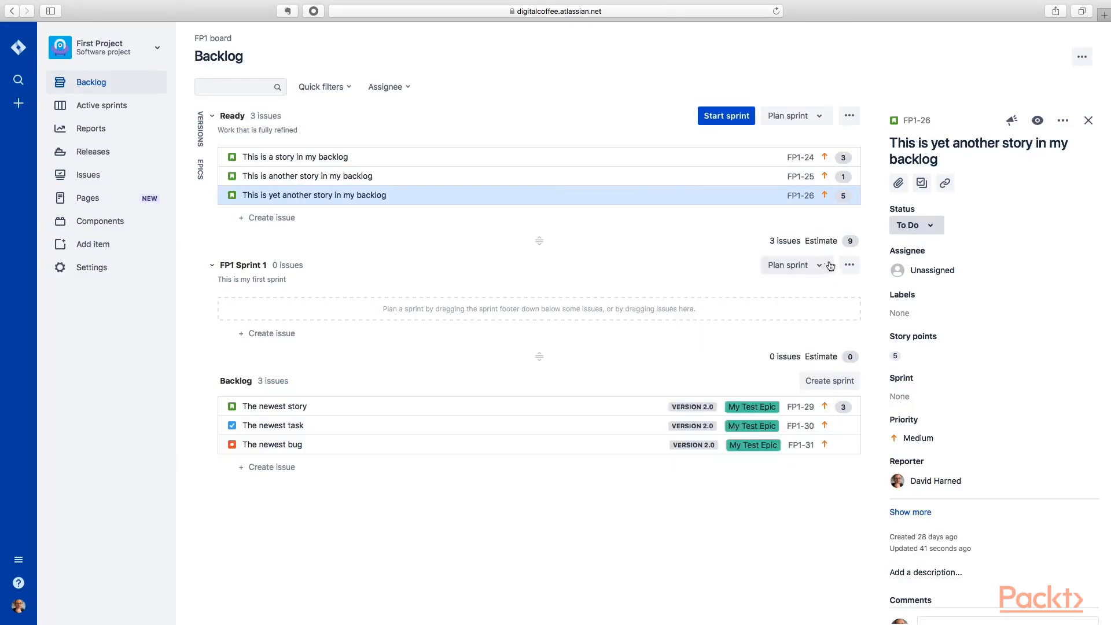
left_click(849, 266)
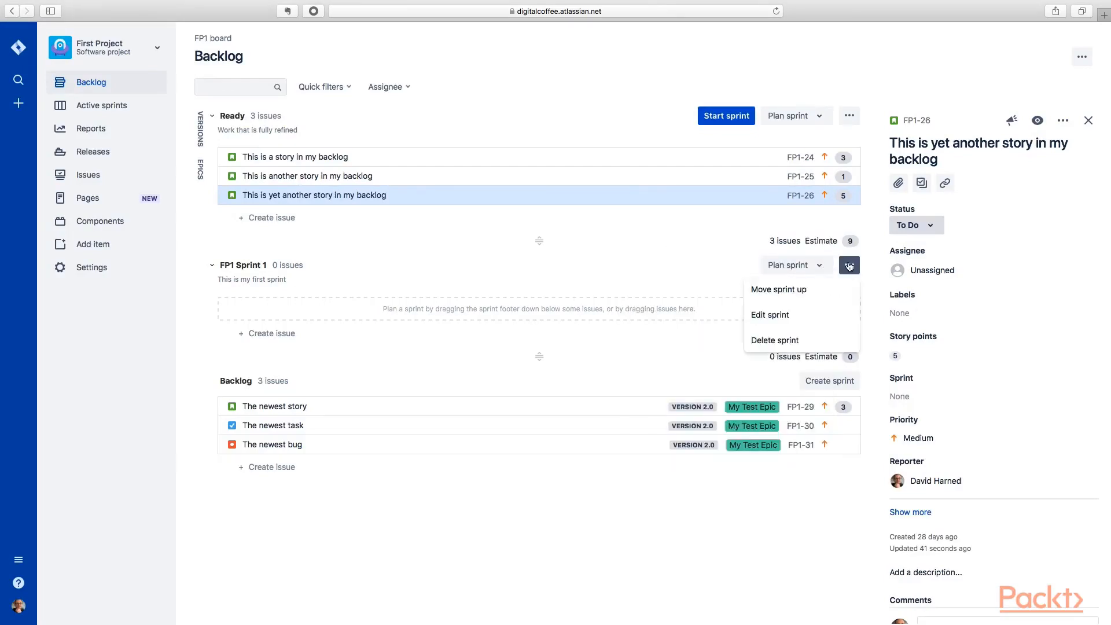
left_click(800, 289)
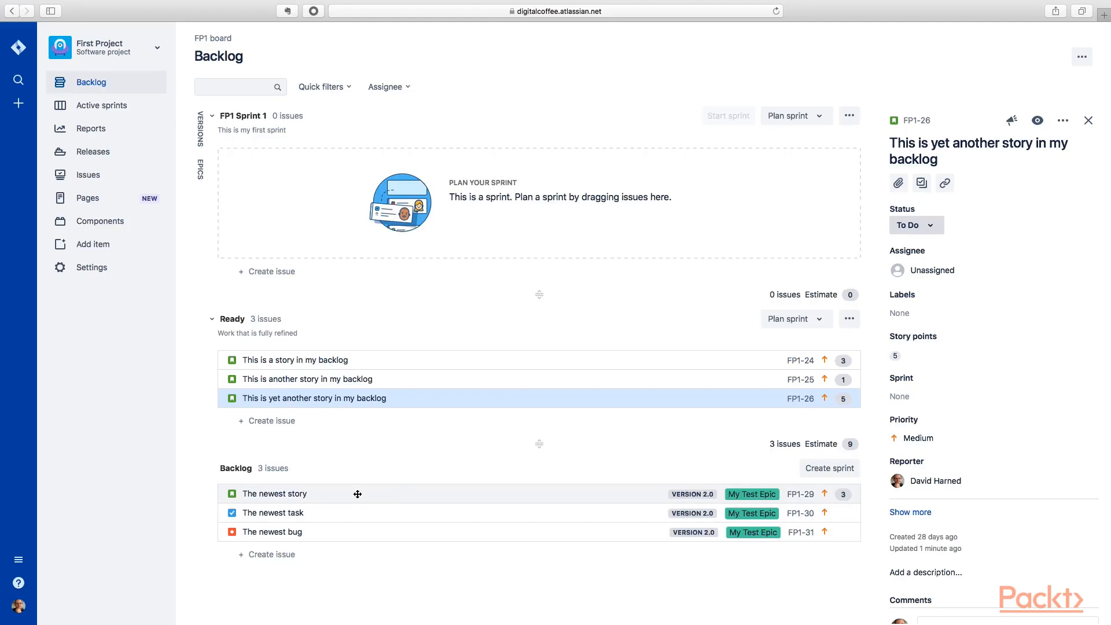
Move the stories FP1-24 and FP1-25 from the Ready sprint into FP1 Sprint 1.
left_click_drag(432, 358, 446, 186)
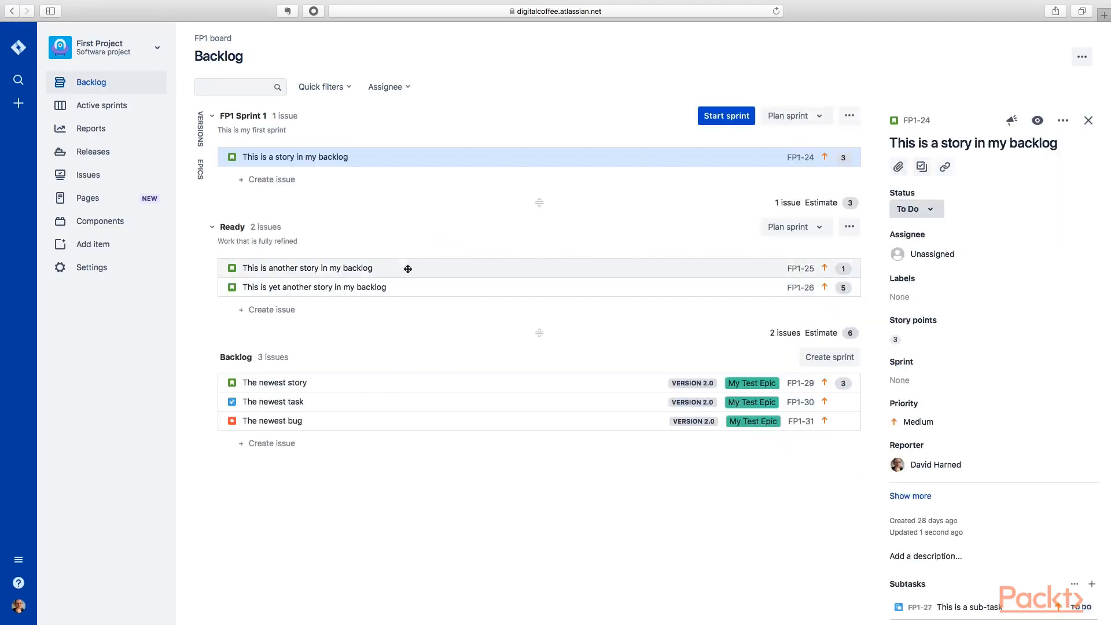
left_click_drag(411, 269, 405, 168)
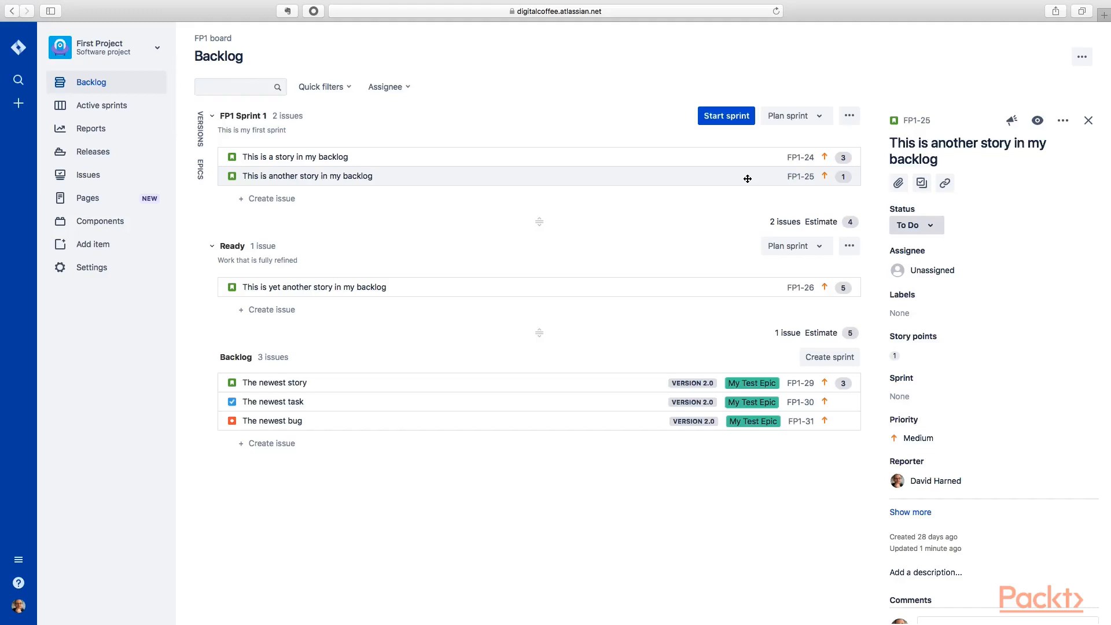
left_click(826, 169)
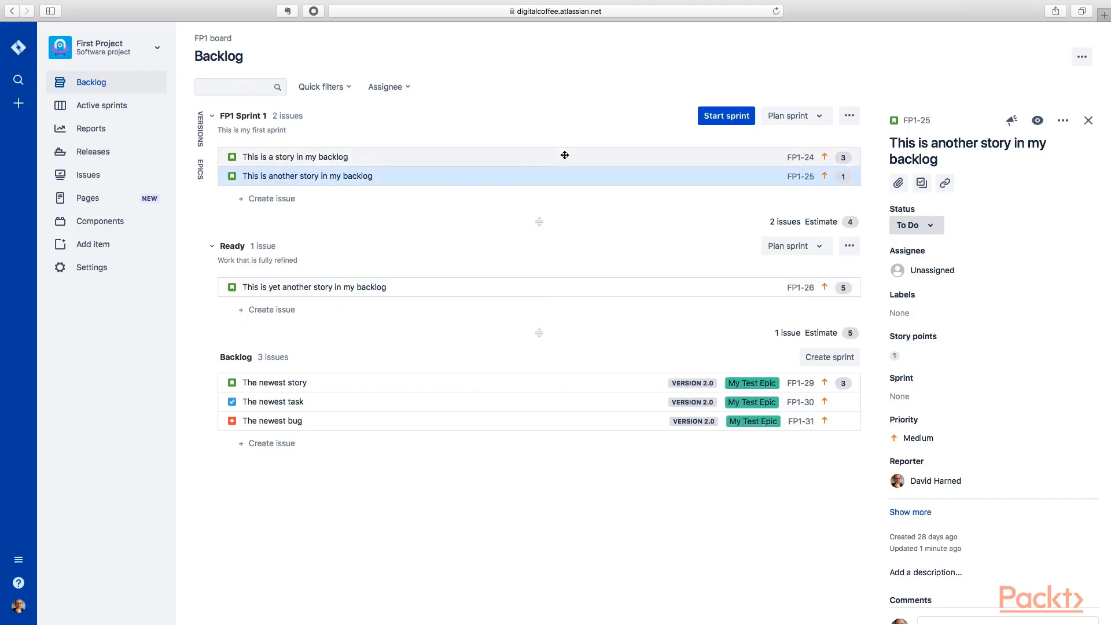
Open the start settings for FP1 Sprint 1 and review its duration, dates, goal and working days.
left_click(734, 117)
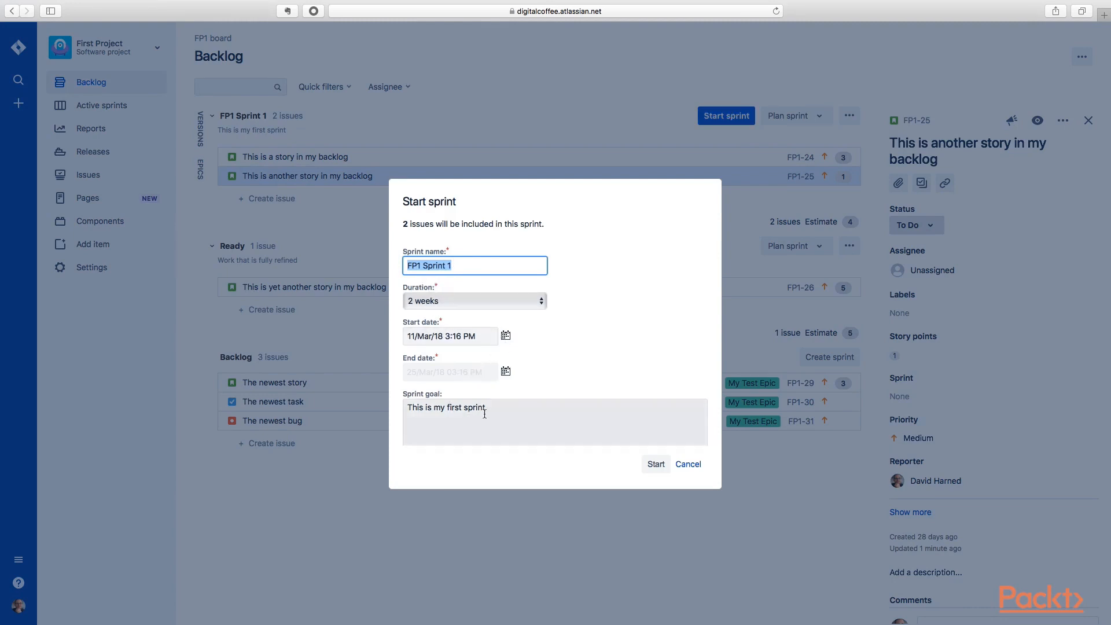
scroll(498, 414, "down", 2)
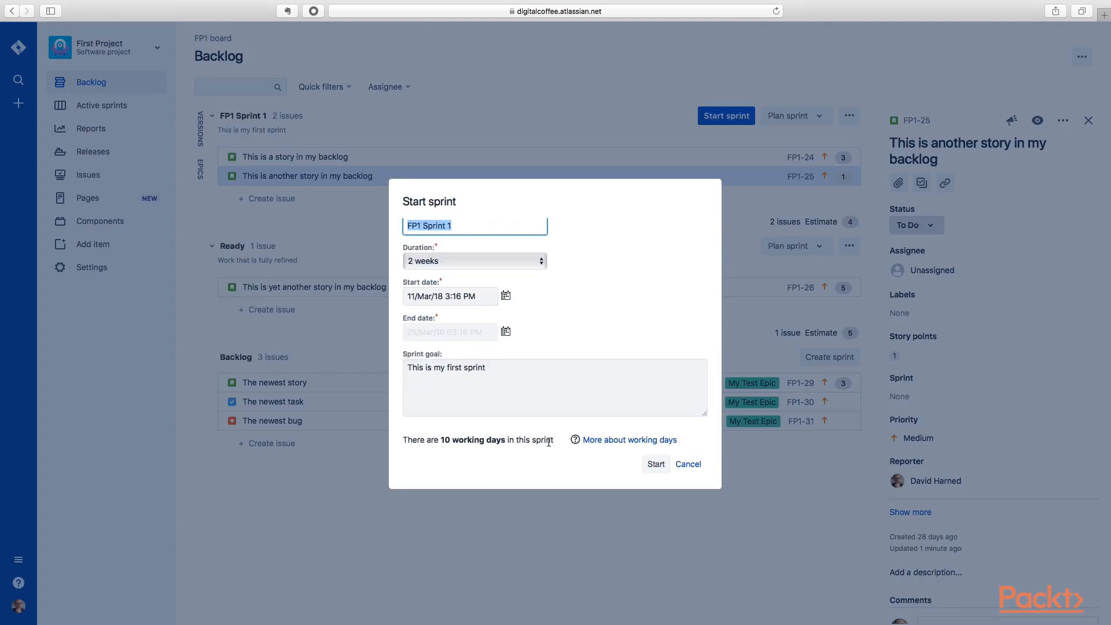